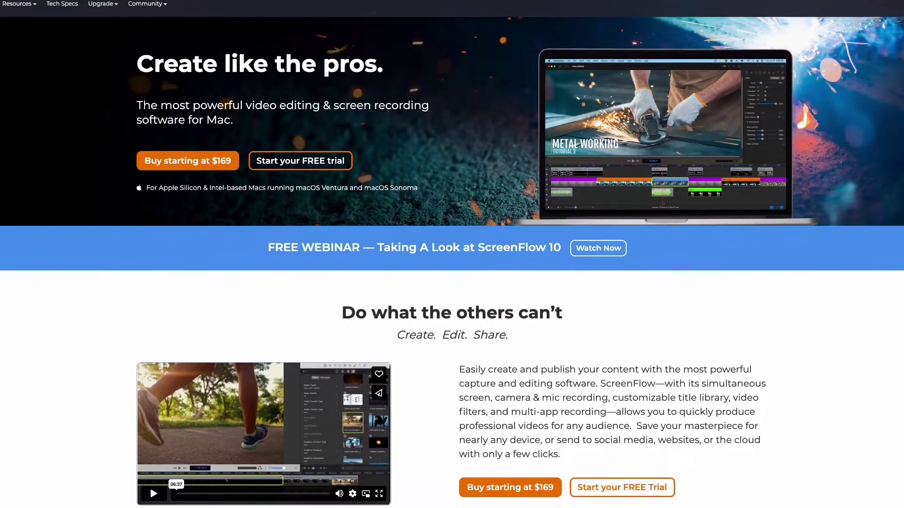
# Browse the ScreenFlow and Camtasia product pages, then scrub the tutorial timeline and select the camera clip.
pyautogui.scroll(-5, 452, 263)
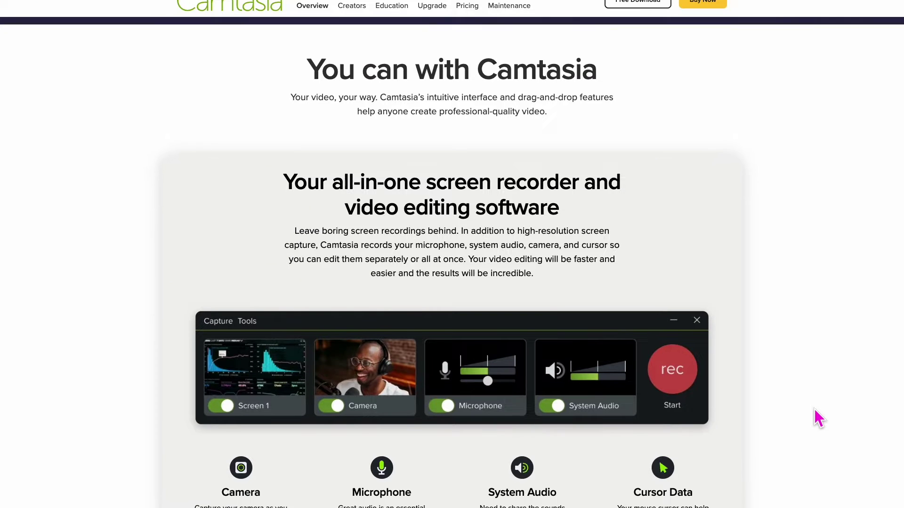
pyautogui.scroll(-2, 814, 407)
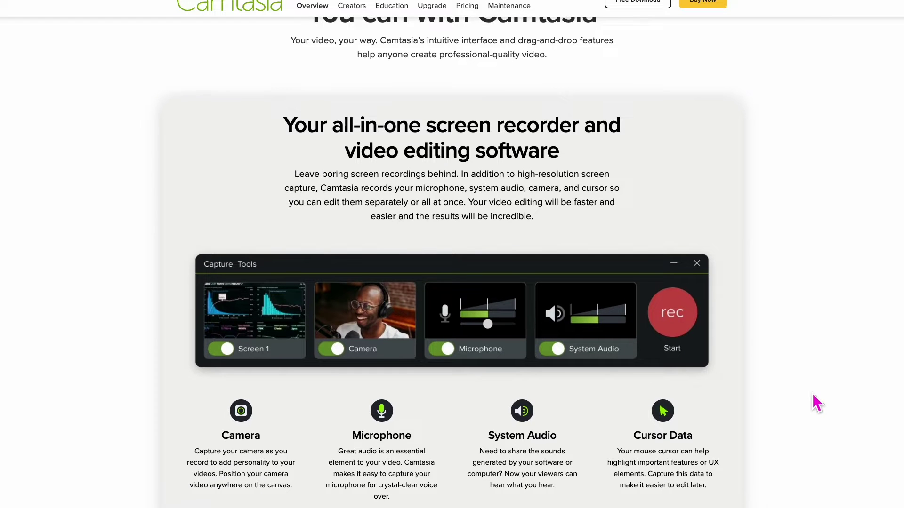
pyautogui.scroll(-1, 812, 394)
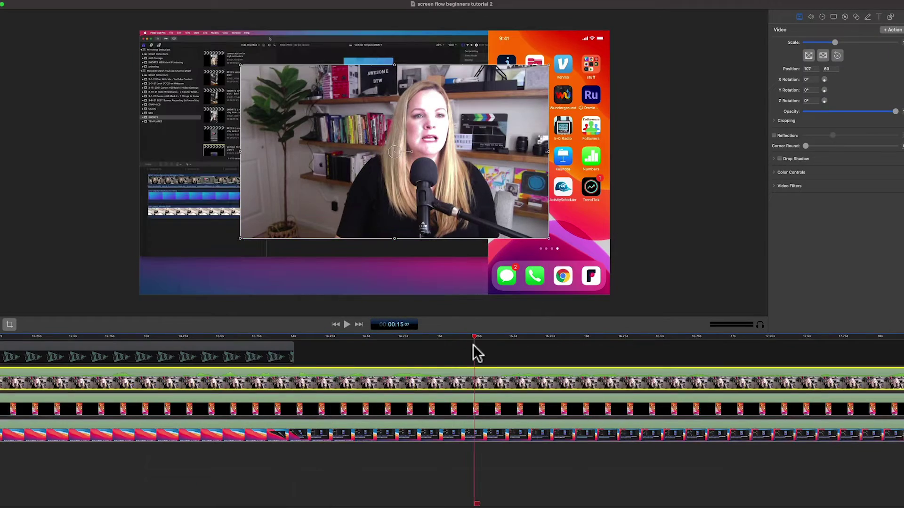
pyautogui.moveTo(476, 359); pyautogui.dragTo(383, 347)
pyautogui.click(389, 374)
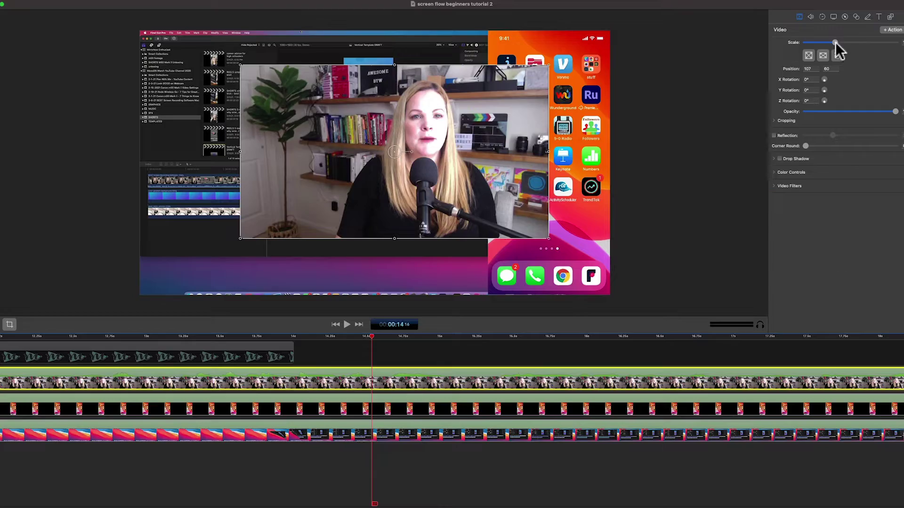
# Shrink the camera clip, undo its tilt, crop its left side, and thicken the callout border.
pyautogui.moveTo(834, 42); pyautogui.dragTo(829, 44)
pyautogui.click(837, 56)
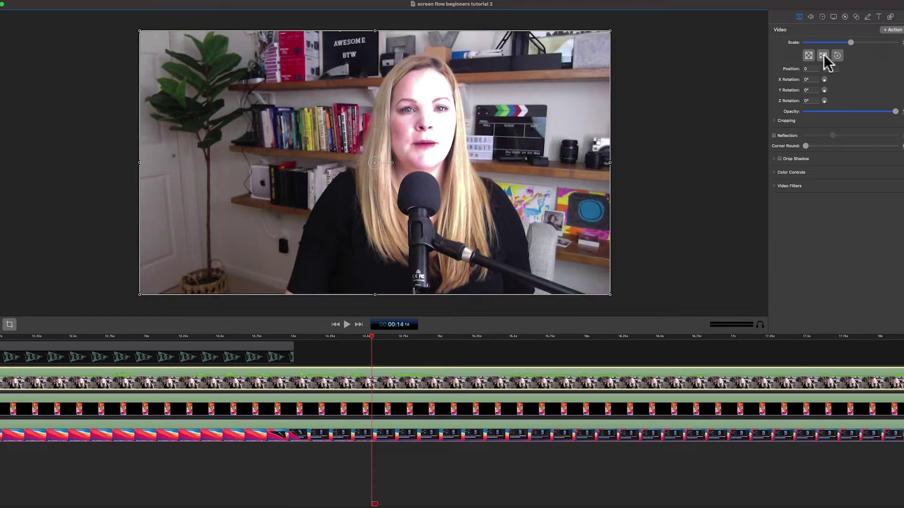
pyautogui.moveTo(824, 80); pyautogui.dragTo(826, 82)
pyautogui.press('super+z')
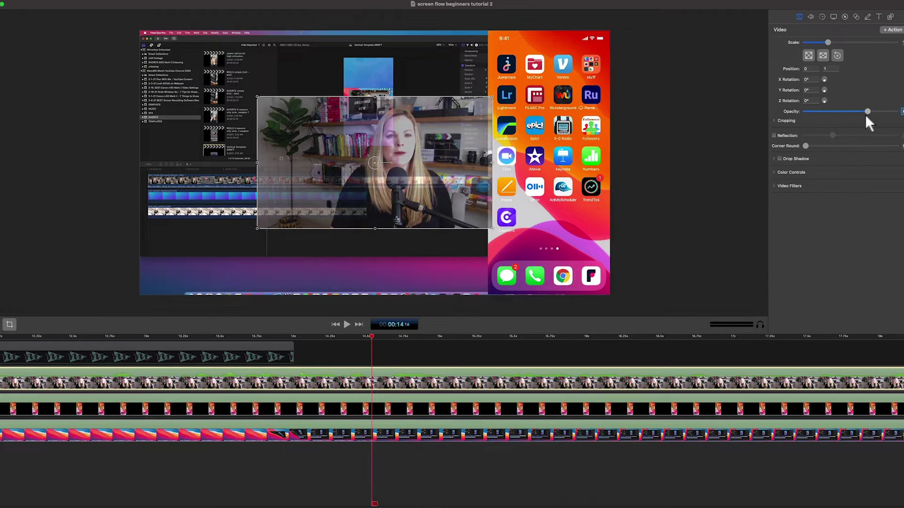
pyautogui.click(823, 55)
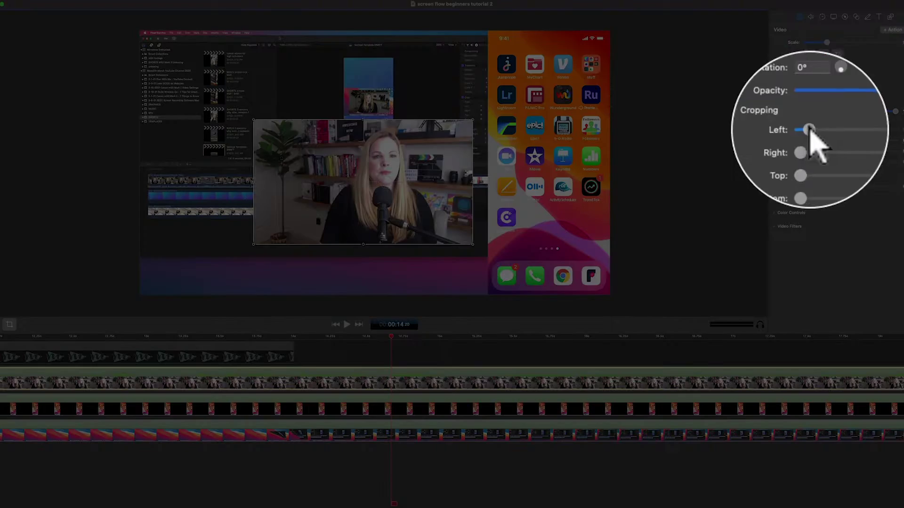
pyautogui.moveTo(805, 130); pyautogui.dragTo(776, 130)
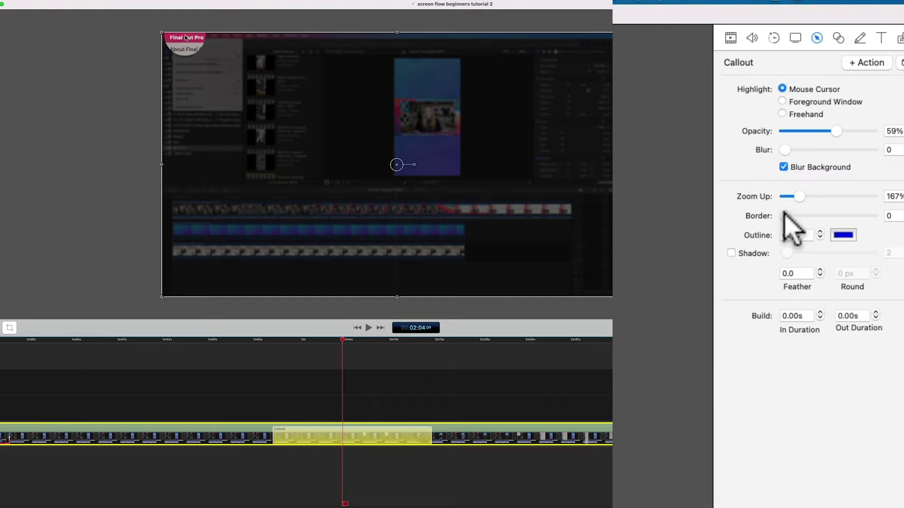
pyautogui.moveTo(784, 215); pyautogui.dragTo(869, 197)
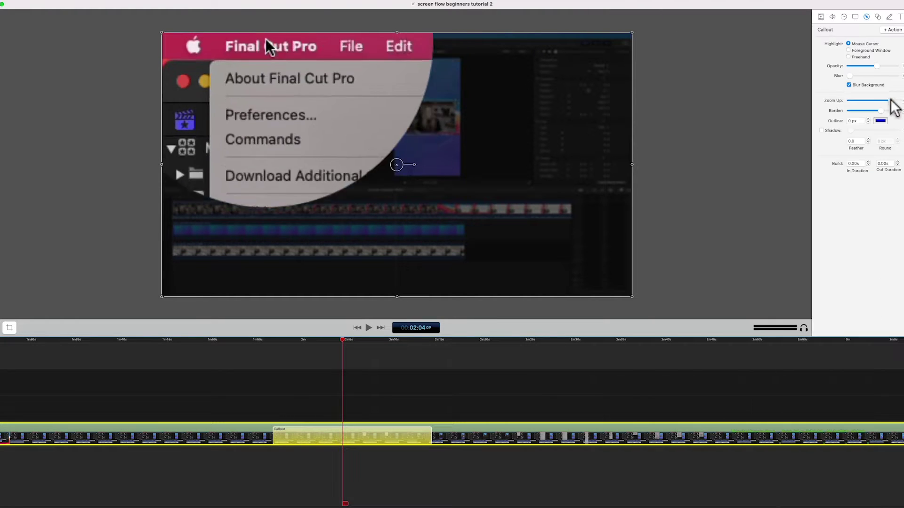
# Raise the callout's Zoom Up so the Final Cut Pro menu items read clearly.
pyautogui.click(337, 339)
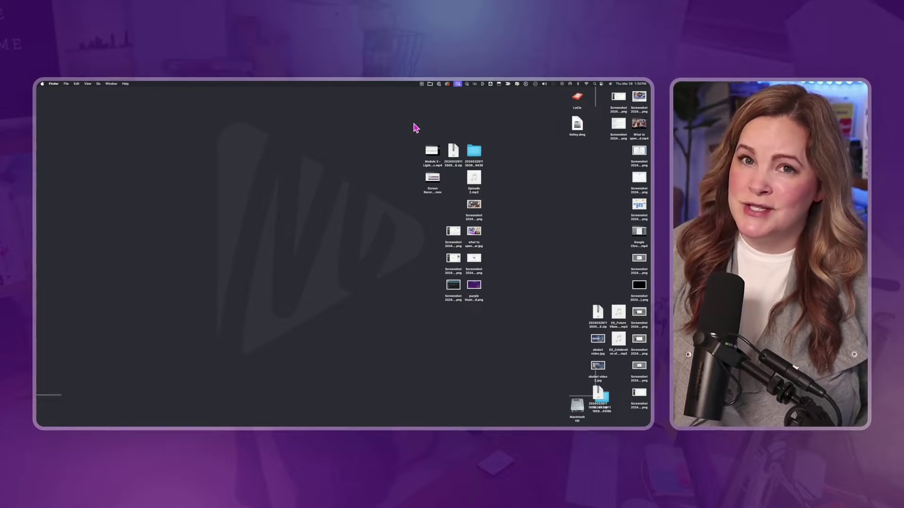
# Marquee-select the loose desktop files and open System Settings from the Apple menu.
pyautogui.moveTo(405, 125); pyautogui.dragTo(478, 294)
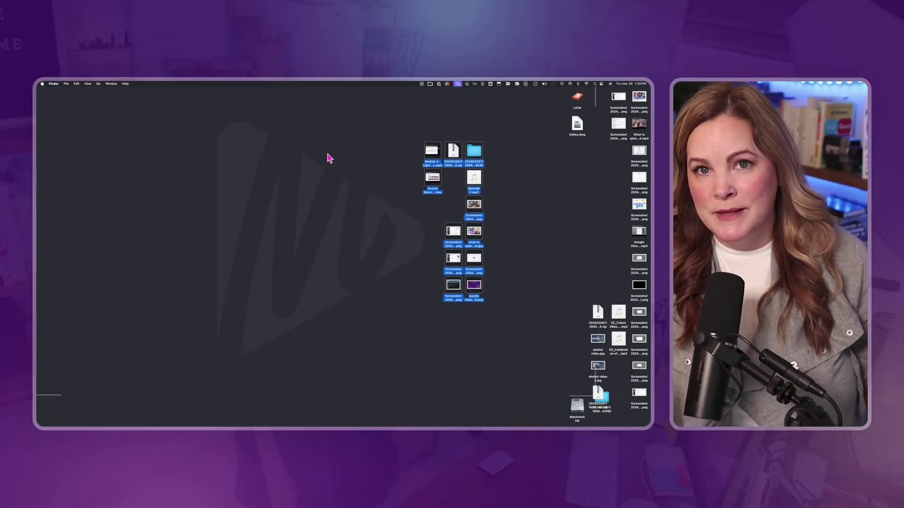
pyautogui.click(53, 99)
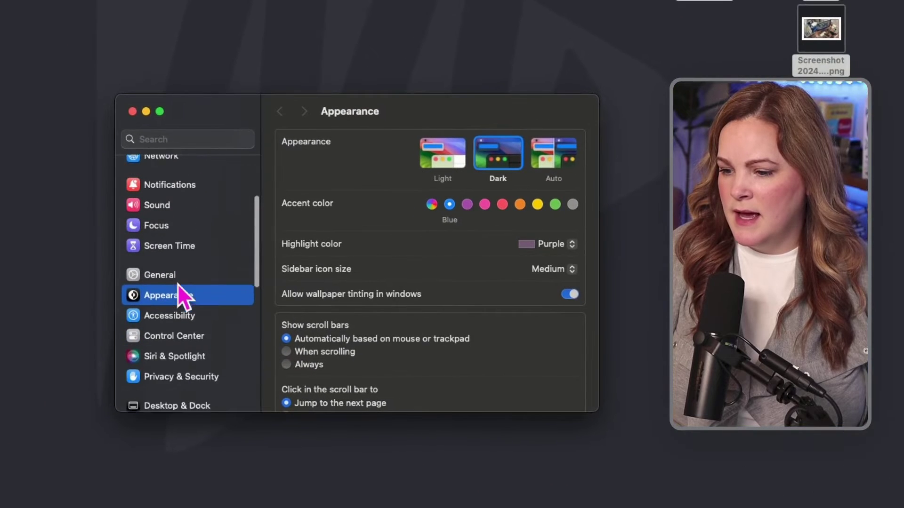
# Show the Thunderbolt Display's Displays settings, with its 2560 × 1440 default resolution.
pyautogui.scroll(-5, 177, 284)
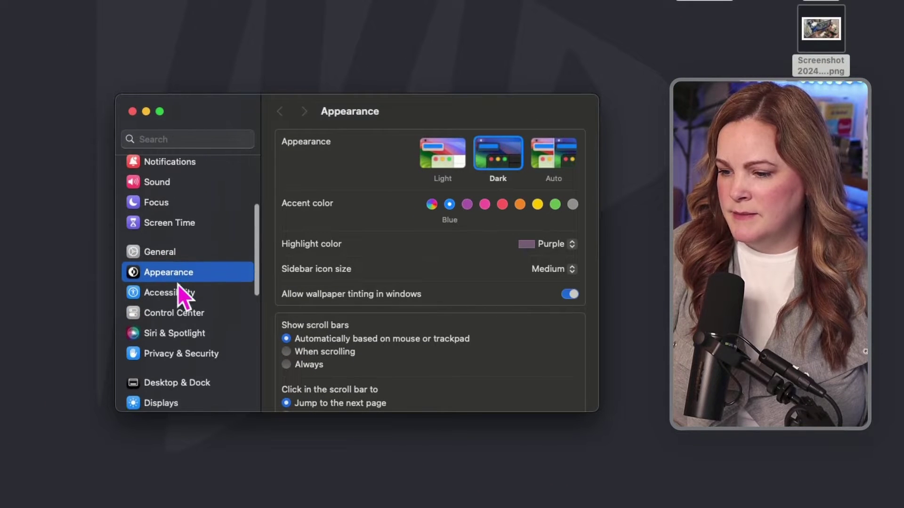
pyautogui.click(165, 272)
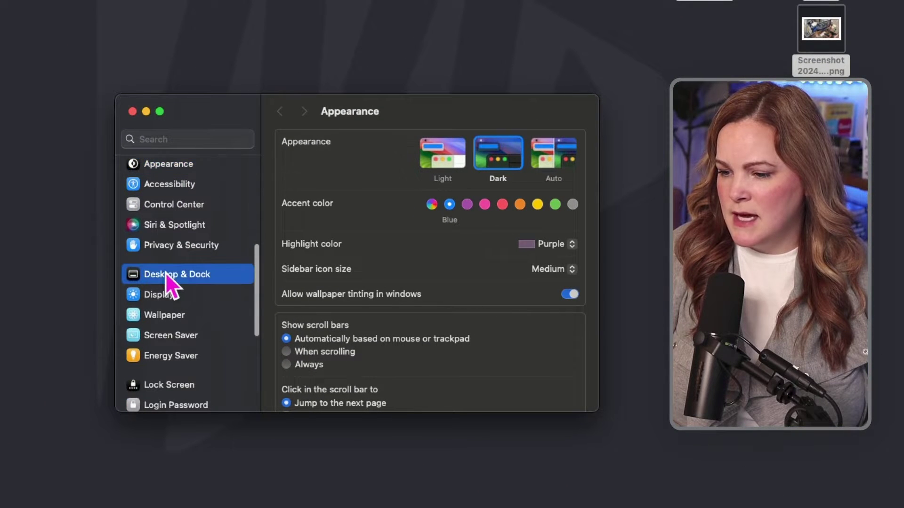
pyautogui.click(163, 296)
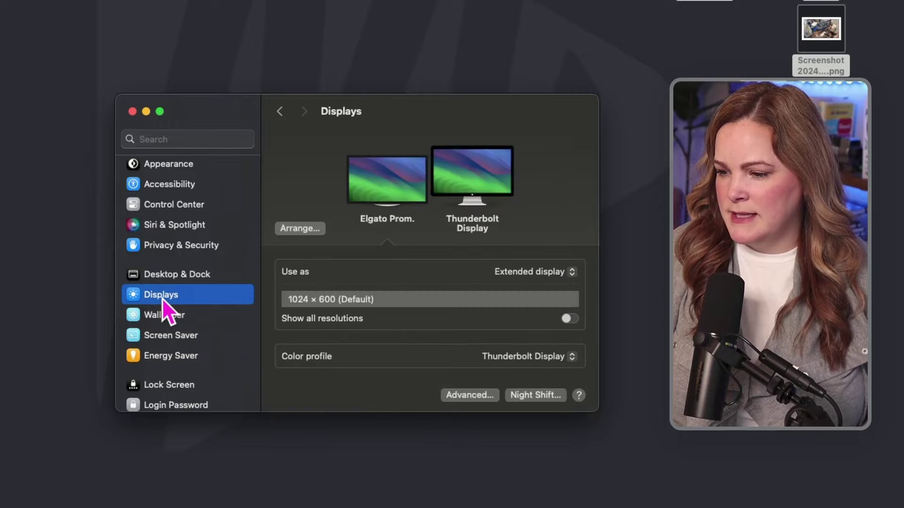
pyautogui.click(476, 168)
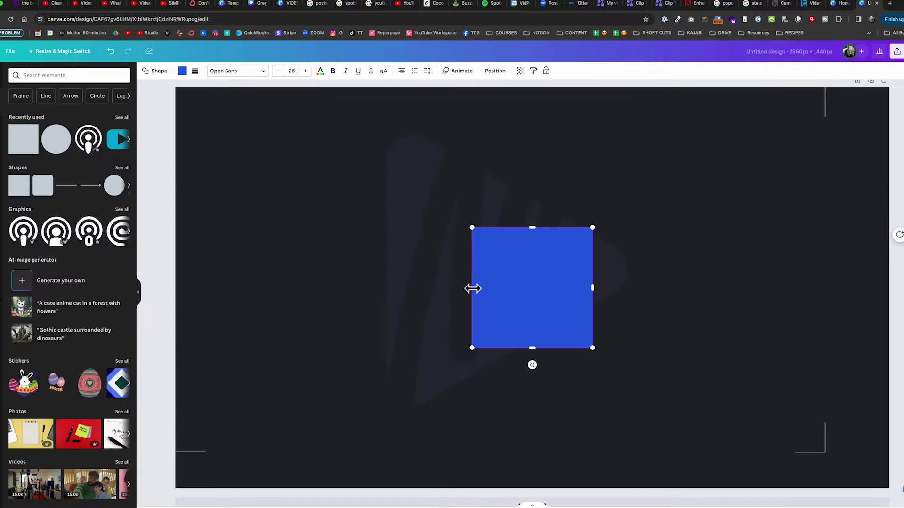
# Stretch the blue rectangle to fill the whole Canva wallpaper canvas.
pyautogui.moveTo(472, 288); pyautogui.dragTo(175, 282)
pyautogui.moveTo(593, 285); pyautogui.dragTo(710, 285)
pyautogui.moveTo(443, 228); pyautogui.dragTo(435, 80)
pyautogui.moveTo(443, 348); pyautogui.dragTo(445, 387)
pyautogui.moveTo(711, 392); pyautogui.dragTo(821, 452)
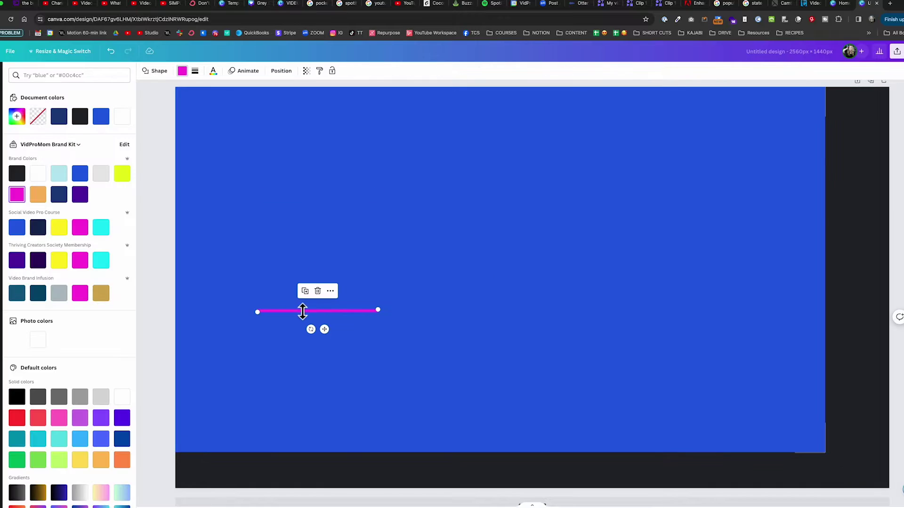
# Lay pink bars along the bottom and right edges, then shift the desktop files right.
pyautogui.moveTo(264, 446); pyautogui.dragTo(769, 478)
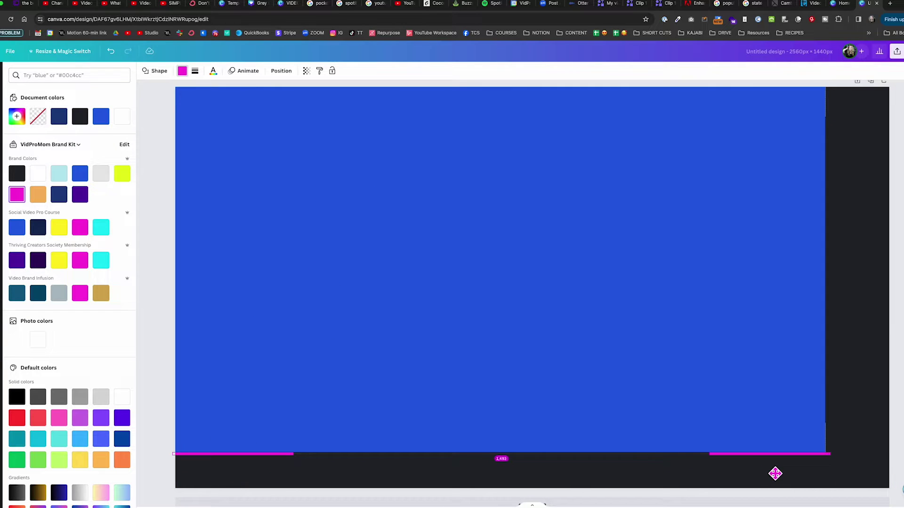
pyautogui.moveTo(791, 433); pyautogui.dragTo(842, 385)
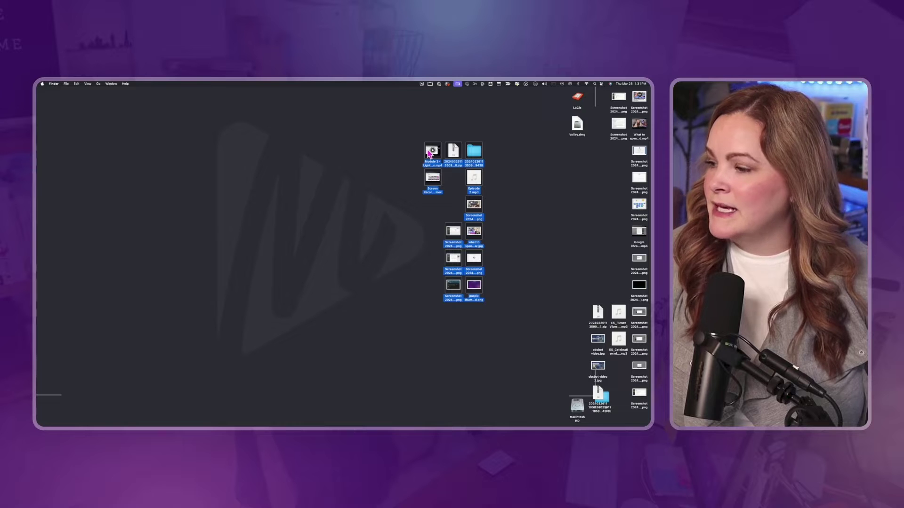
pyautogui.moveTo(429, 153); pyautogui.dragTo(592, 165)
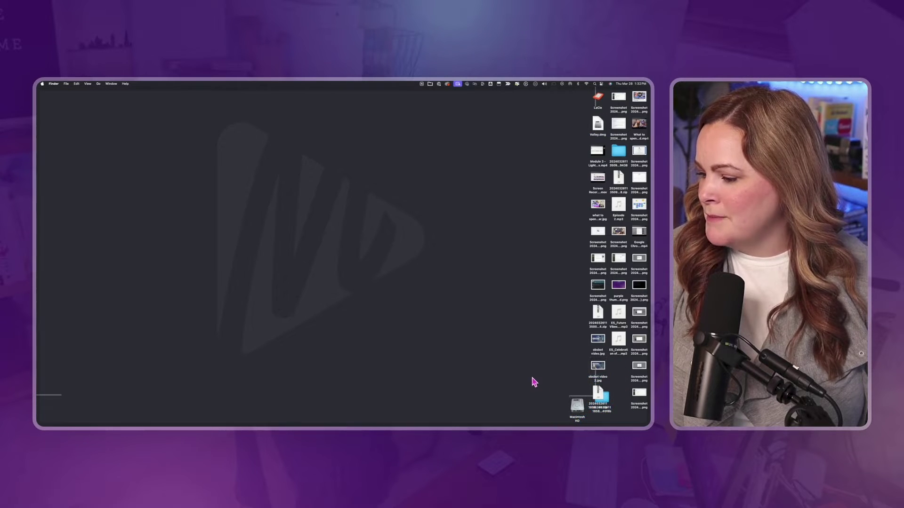
# Create a desktop folder named 'cleanup' and drag a column of loose files into it.
pyautogui.rightClick(426, 235)
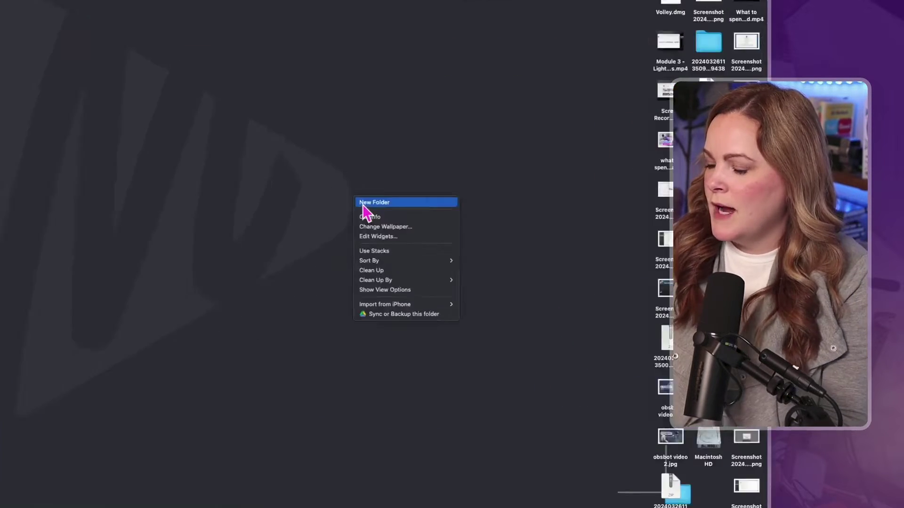
pyautogui.click(429, 240)
pyautogui.write('cleanup')
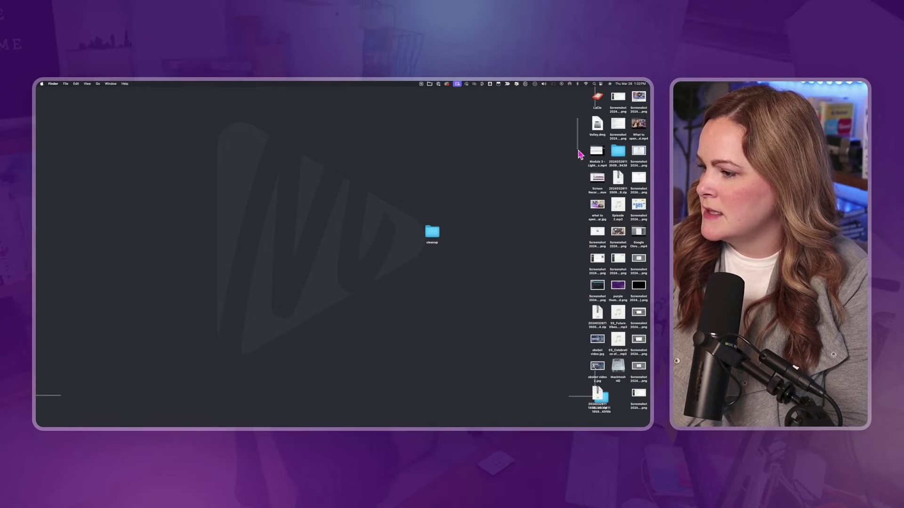
pyautogui.moveTo(584, 321); pyautogui.dragTo(638, 398)
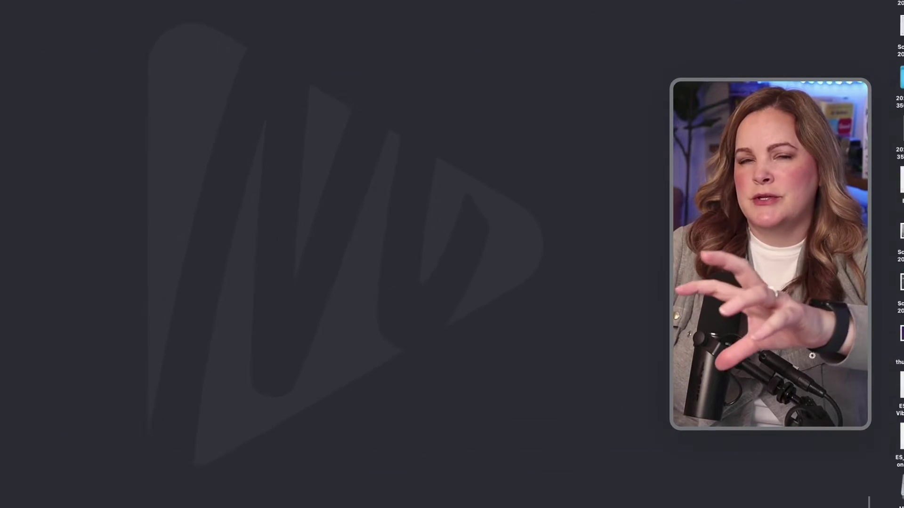